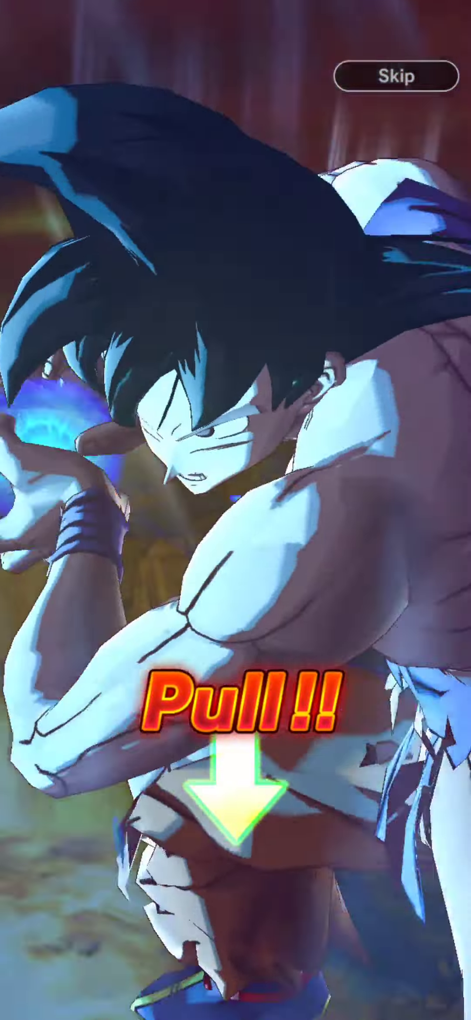
Pull down on Pull!! and skip past the Super Saiyan Vegeta and Master Roshi reveals
drag(236, 717, 235, 916)
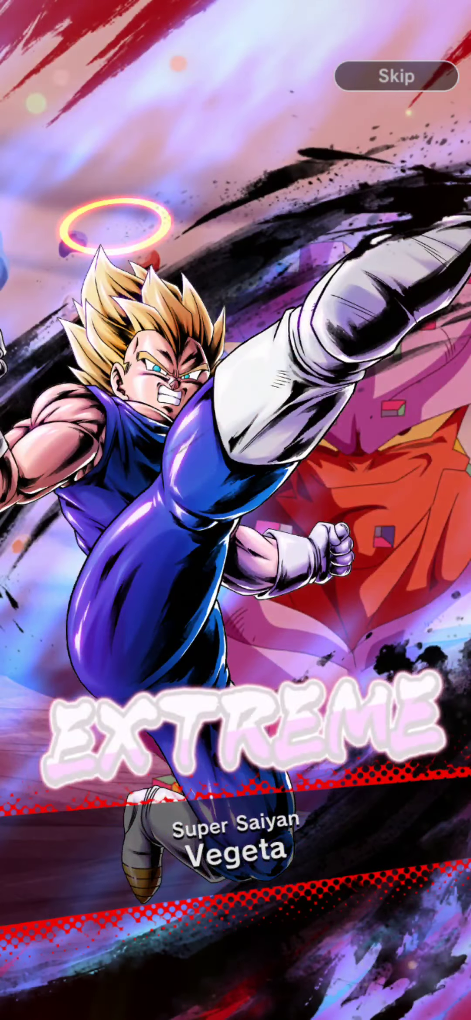
click(236, 510)
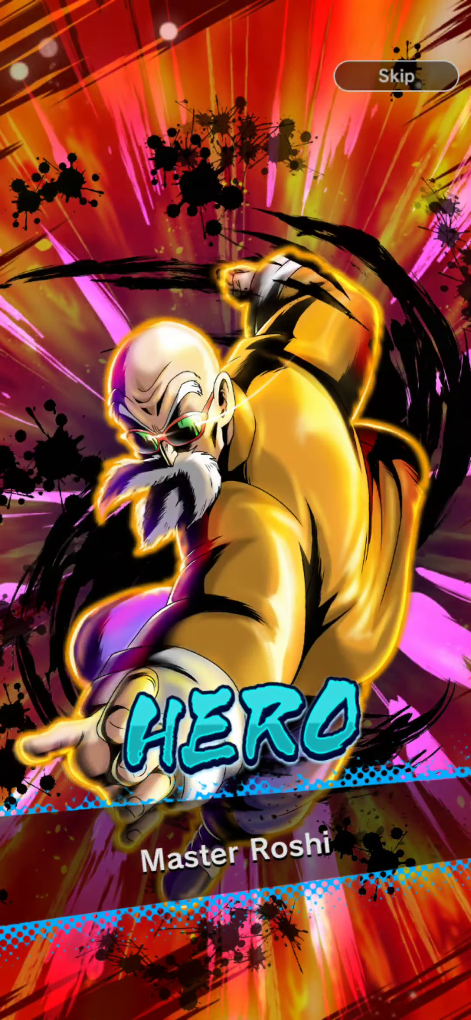
click(235, 510)
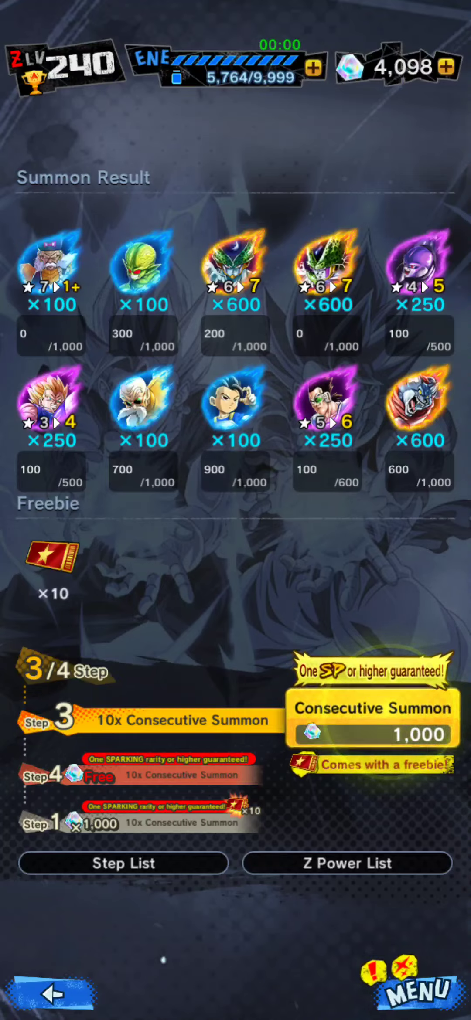
Start another 1,000-crystal 10x Consecutive Summon and confirm the Chrono Crystal spend
click(372, 716)
click(330, 742)
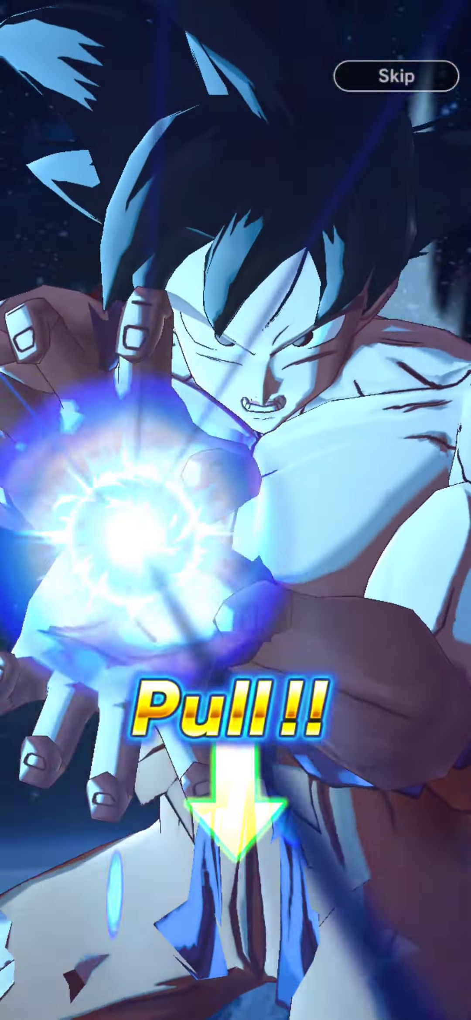
Pull down on Pull!! to release the second summon's Goku Super Saiyan animation
drag(235, 478, 236, 796)
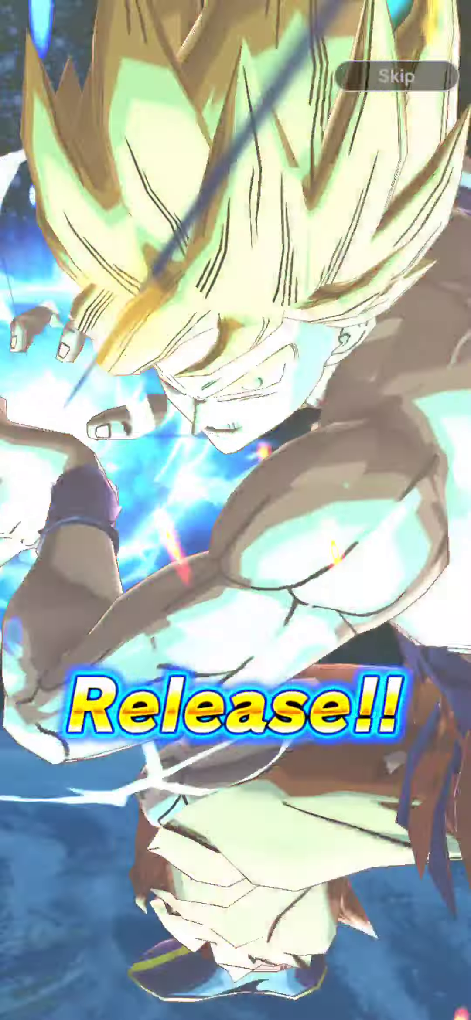